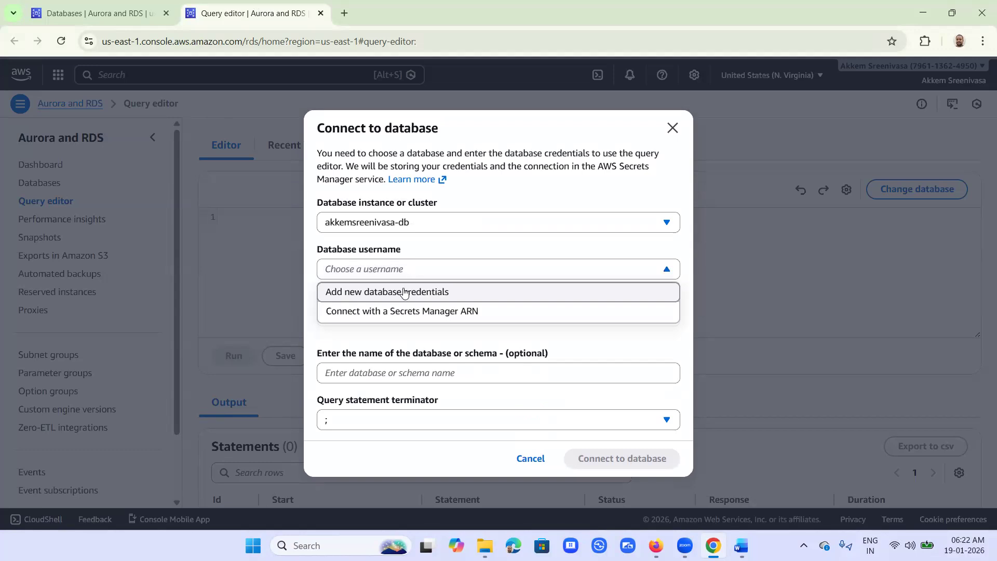
Step: Connect the query editor to akkemsreenivasa-db with new credentials, username admin plus its password
click(459, 292)
click(401, 301)
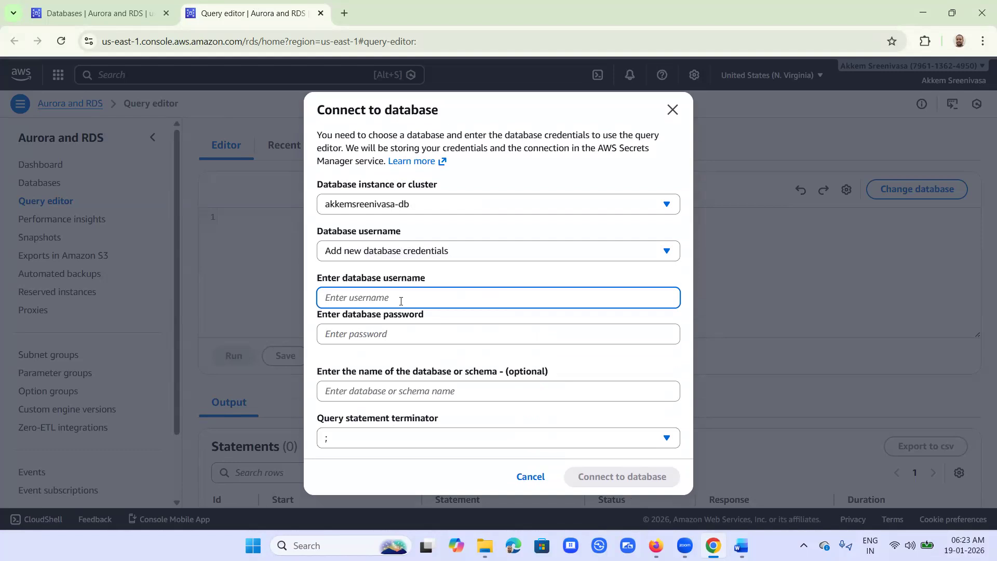
text(admin)
key(Tab)
text(****)
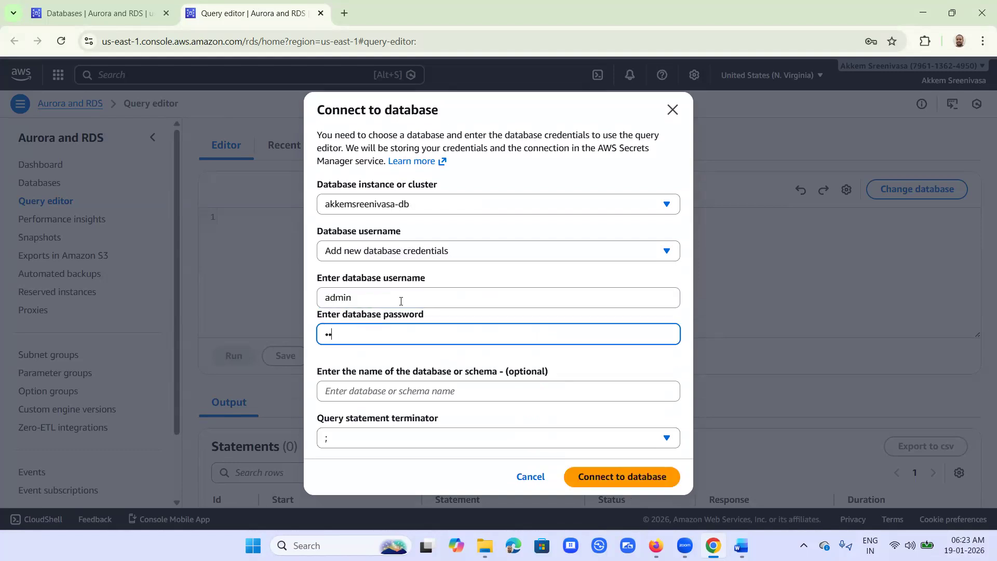
text(**********)
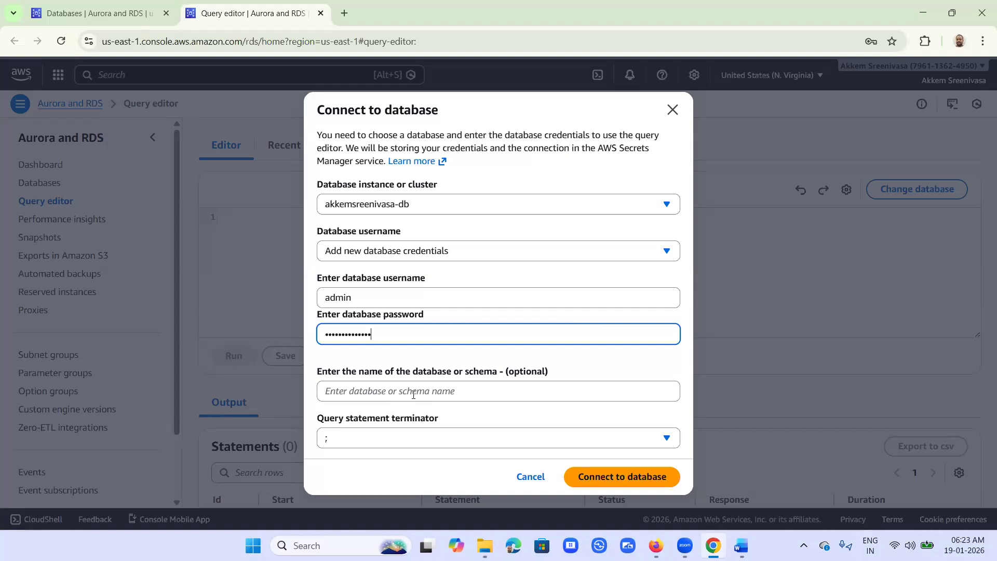
click(612, 482)
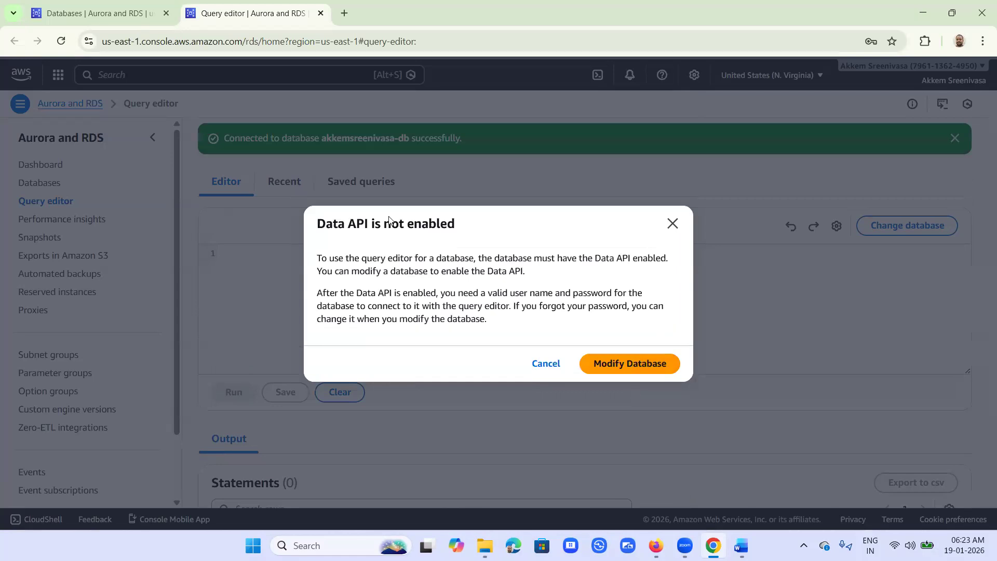
Step: Go from the Data API warning to the akkemsreenivasa-db cluster page and its RDS Data API panel
drag(326, 223, 466, 229)
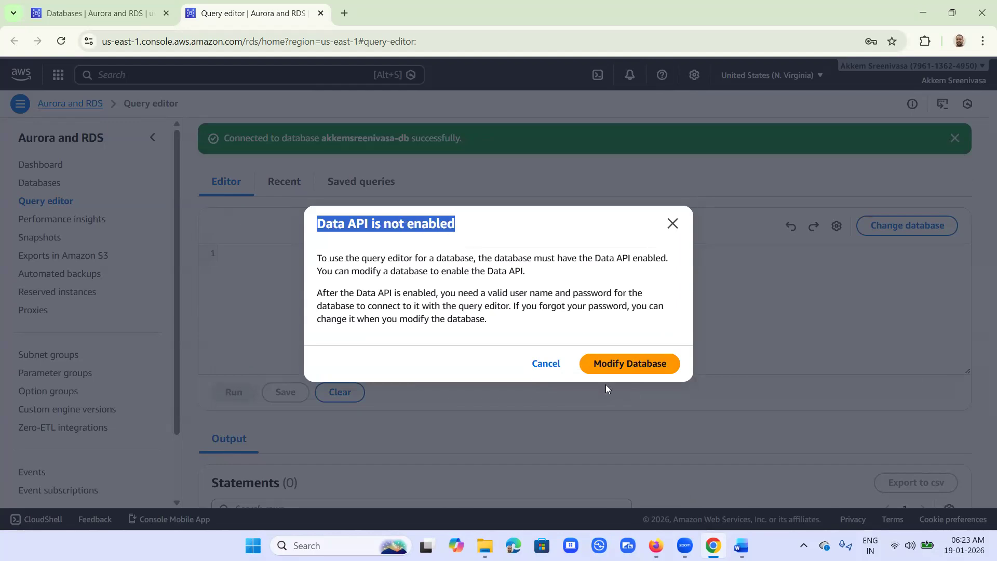
click(615, 364)
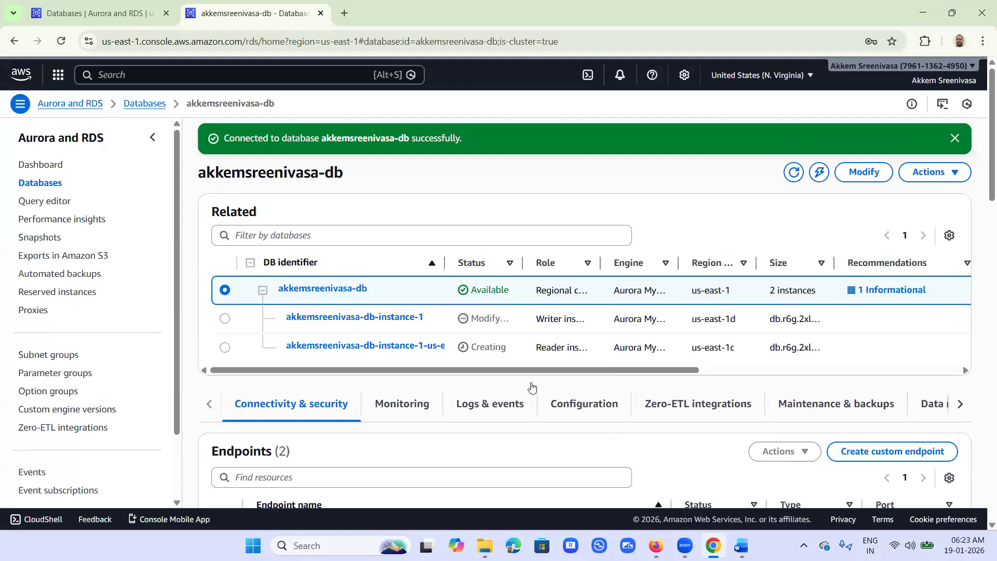
scroll(530, 387, down, 3)
scroll(531, 387, down, 8)
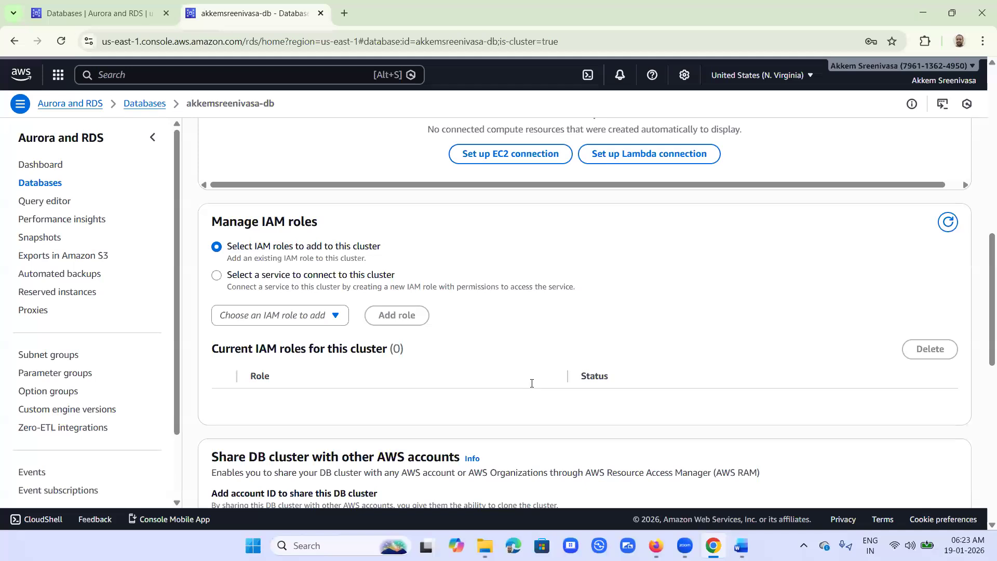
scroll(531, 387, down, 6)
scroll(531, 383, down, 5)
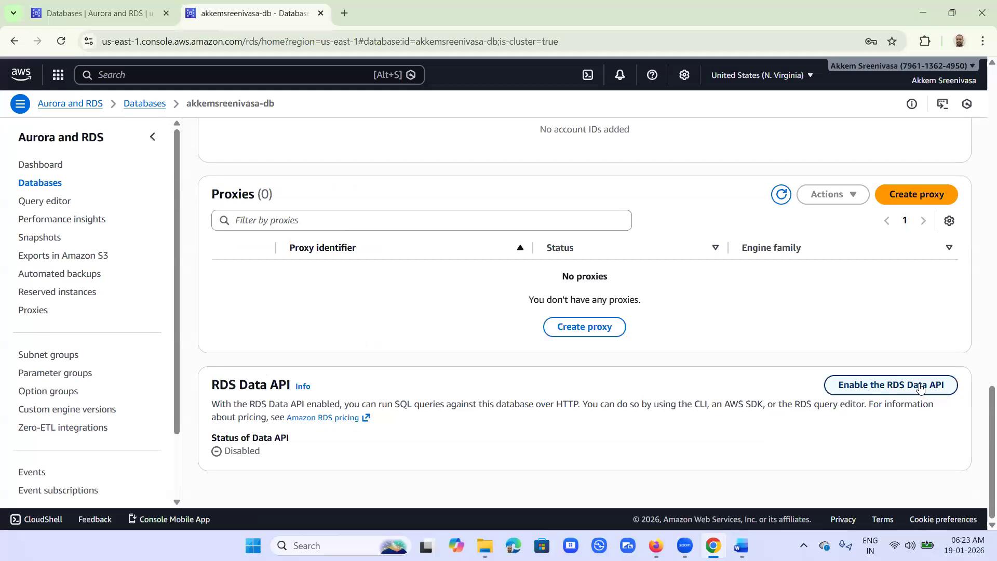
Step: Enable the RDS Data API on the cluster, confirming the Enable Data API request
click(883, 386)
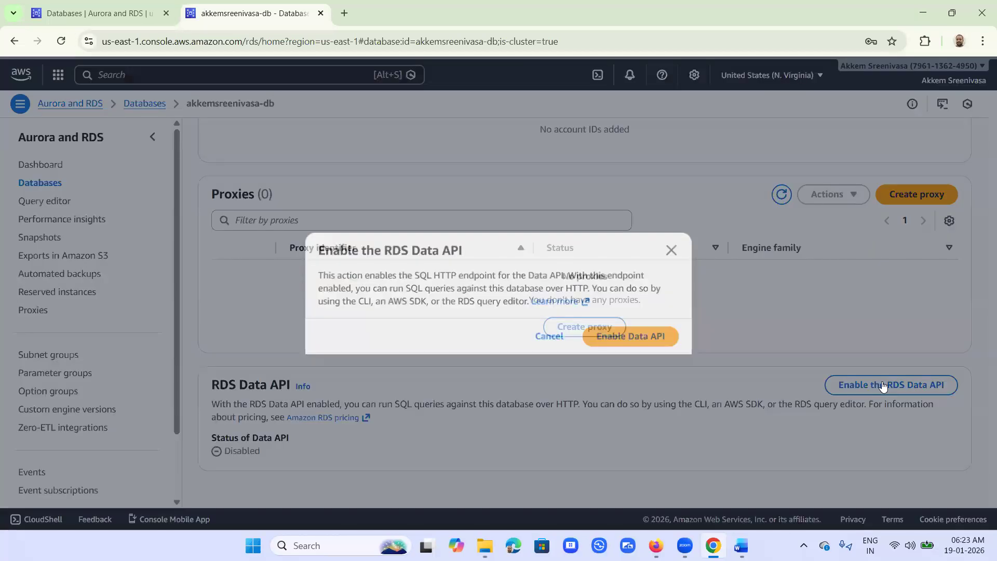
click(653, 338)
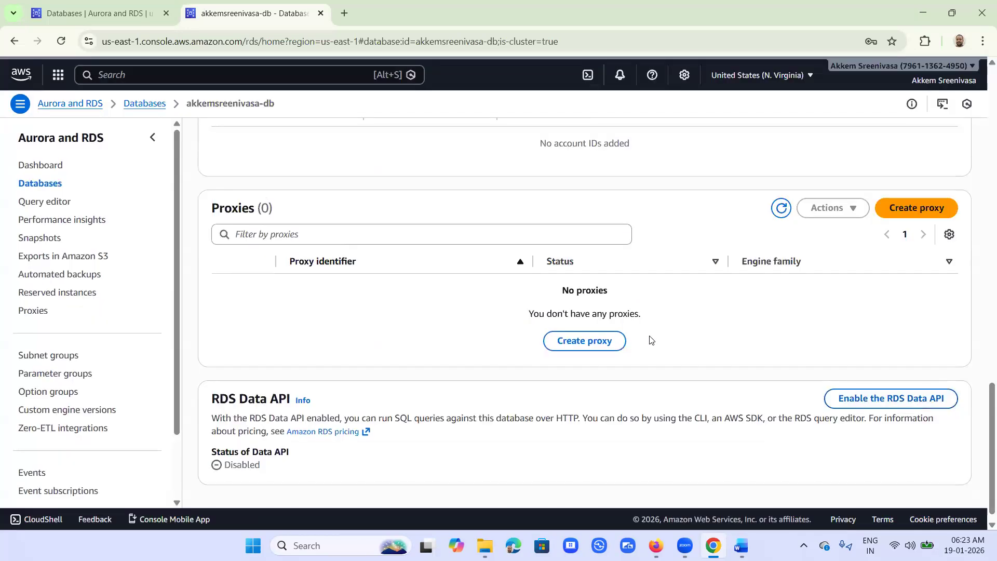
scroll(675, 391, down, 1)
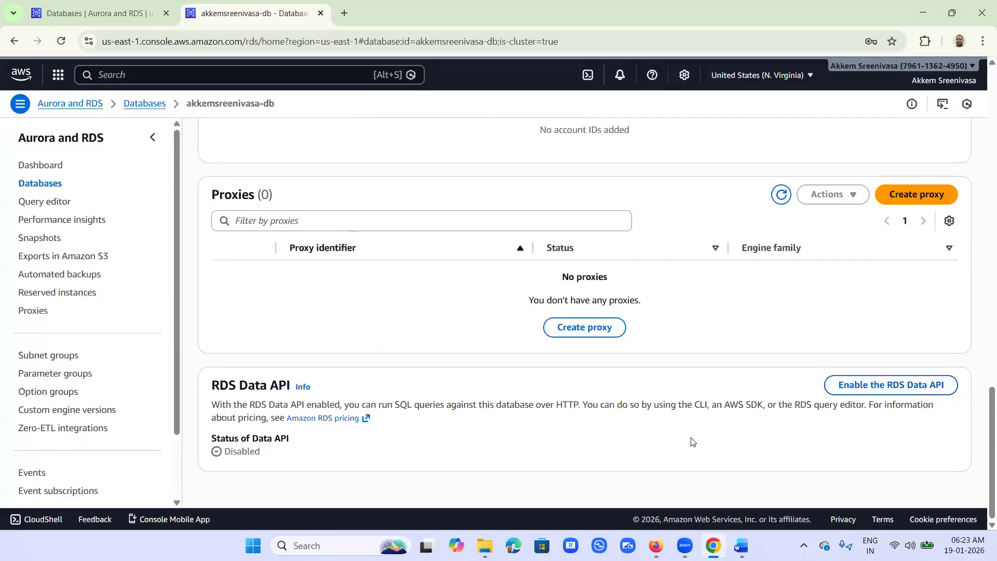
click(933, 386)
click(617, 338)
scroll(645, 399, up, 15)
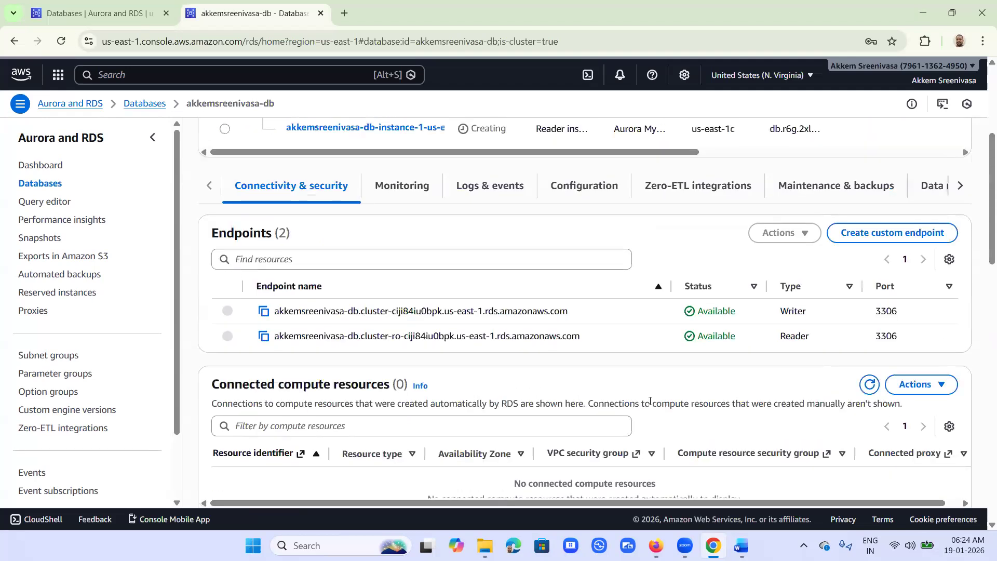
Step: Return to the top of the cluster page to see the 'RDS Data API is enabled' banner
scroll(649, 401, up, 4)
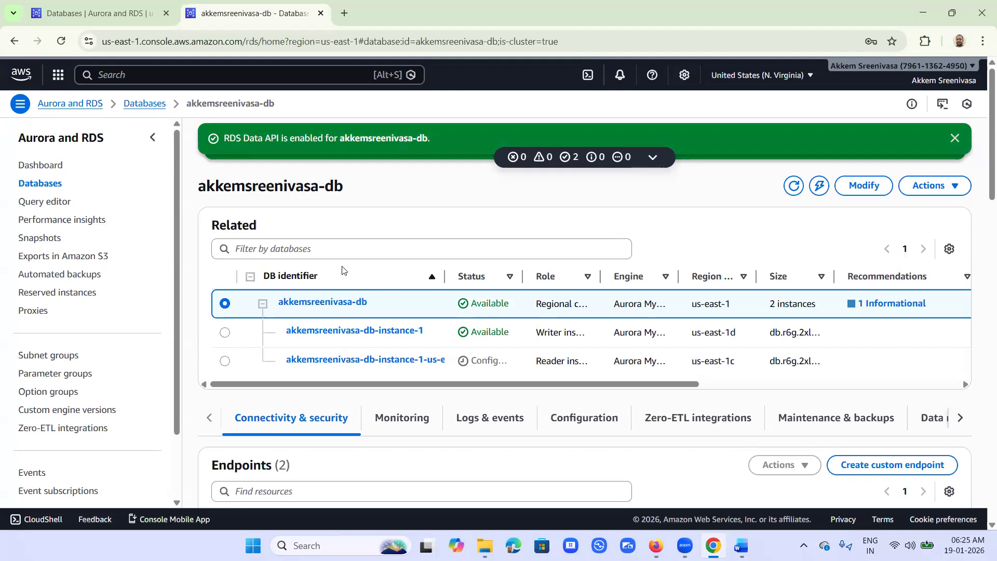
Step: Dismiss both banners and reconnect the query editor to akkemsreenivasa-db with the saved admin credentials
click(954, 140)
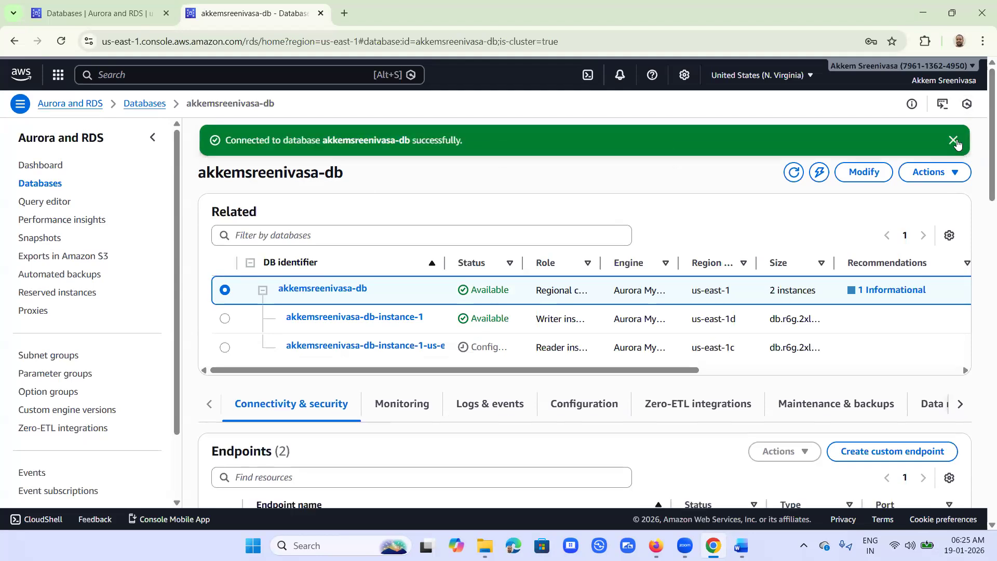
click(953, 139)
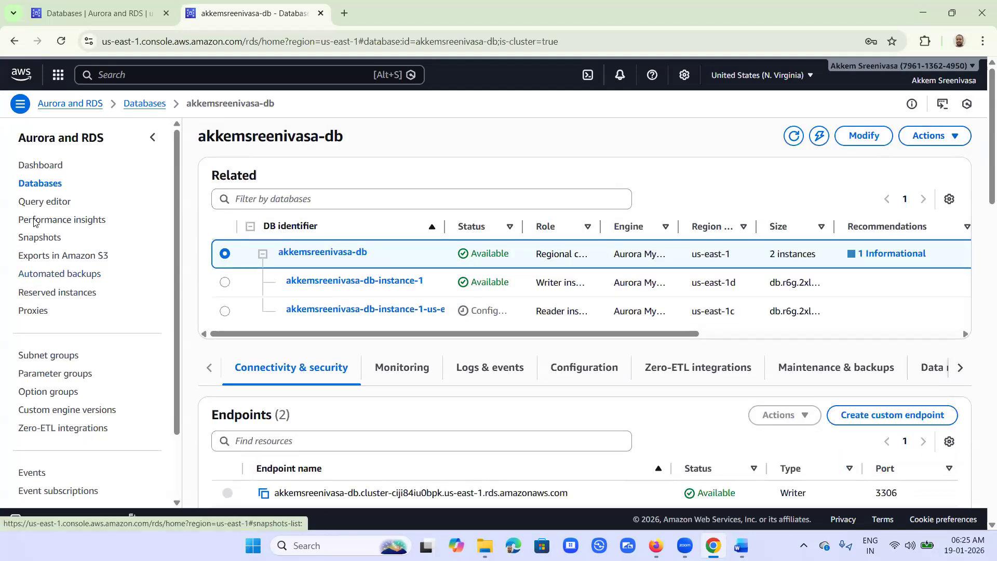
click(47, 204)
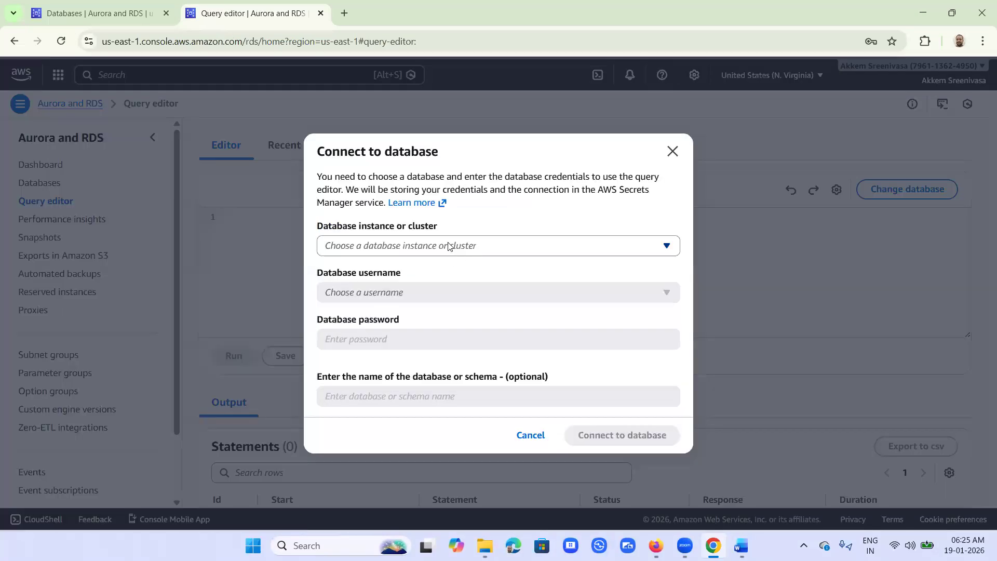
click(450, 246)
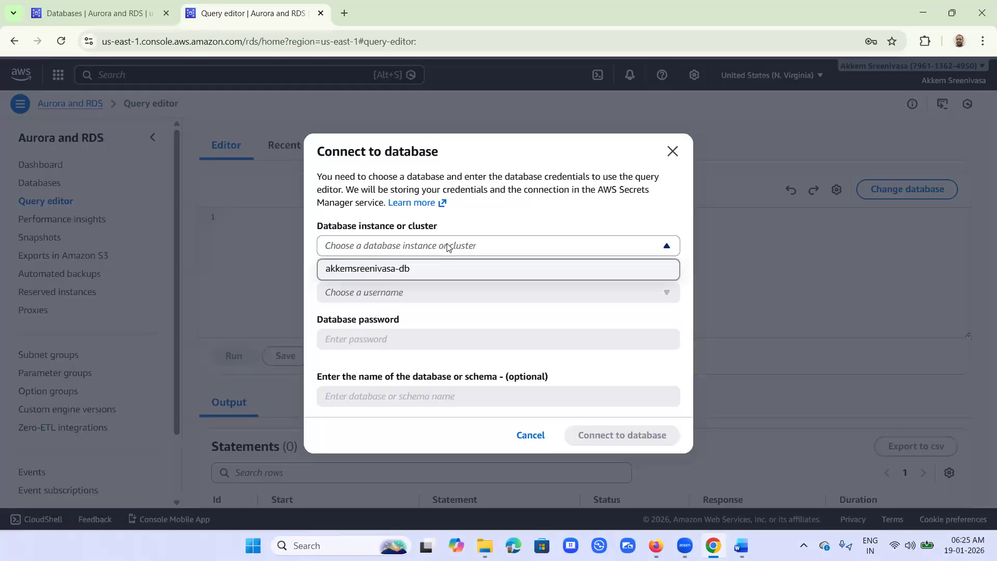
click(416, 271)
click(417, 271)
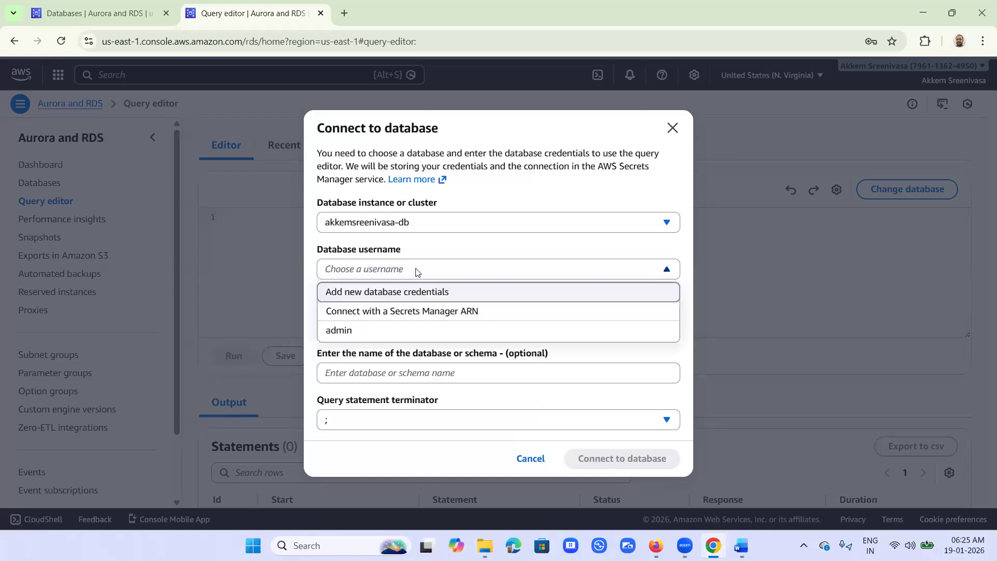
click(359, 330)
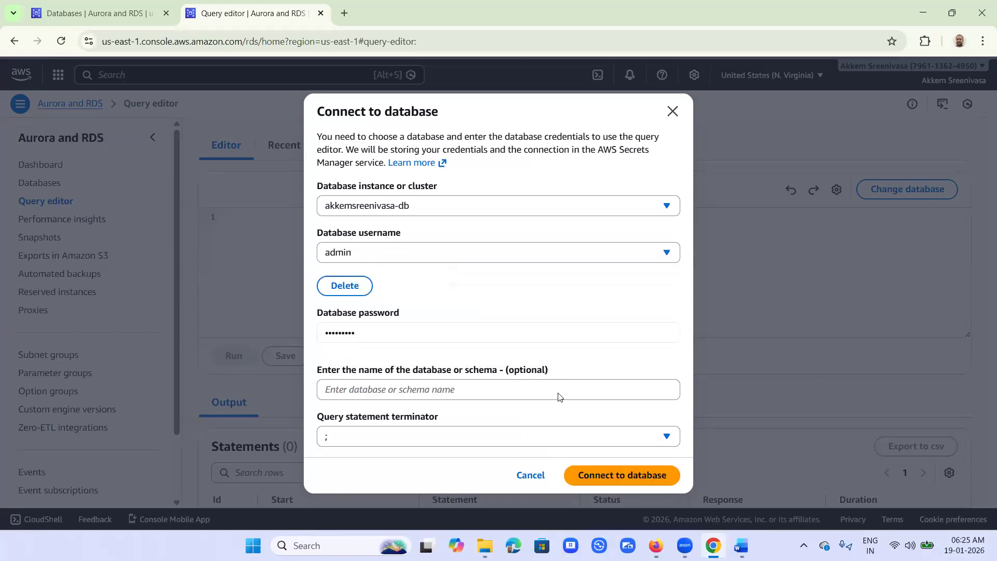
click(629, 475)
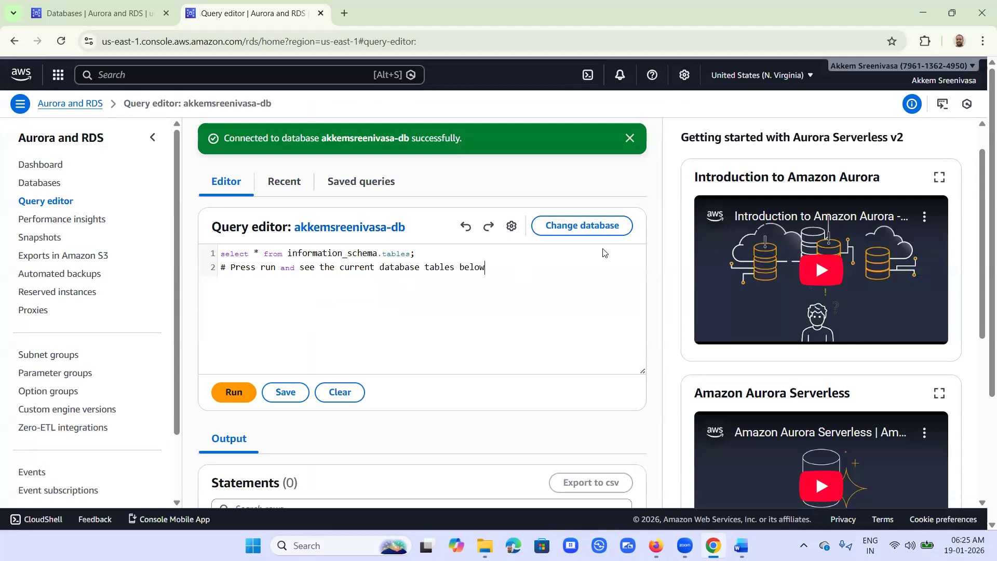
Step: Add and run 'create database mydb;' on a new line in the query editor
click(502, 285)
key(Return)
text(create database mydb;)
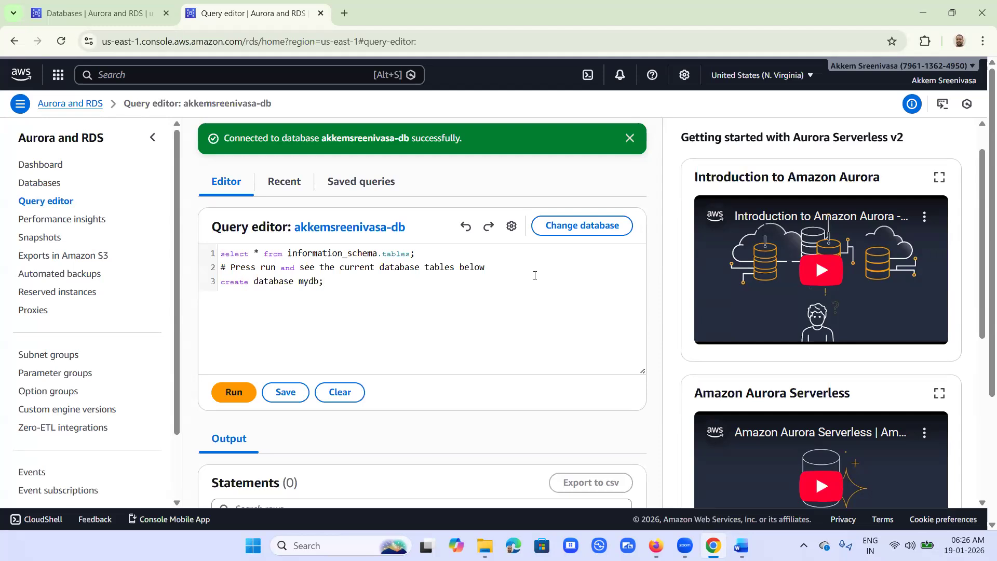
key(shift+Left)
key(shift+Left)
key(shift+Left)
key(shift+Left)
key(shift+Left)
key(shift+Left)
key(shift+Left)
key(shift+Left)
key(shift+Left)
key(shift+Left)
key(shift+Left)
key(shift+Left)
key(shift+Left)
key(shift+Left)
key(shift+Left)
key(shift+Left)
key(shift+Left)
key(shift+Left)
key(shift+Left)
key(shift+Left)
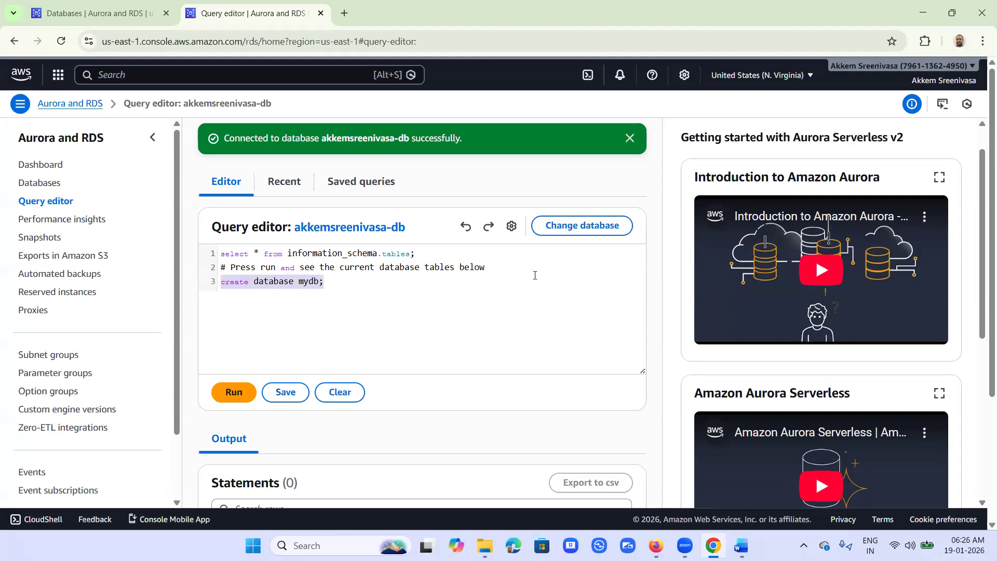
key(ctrl+Return)
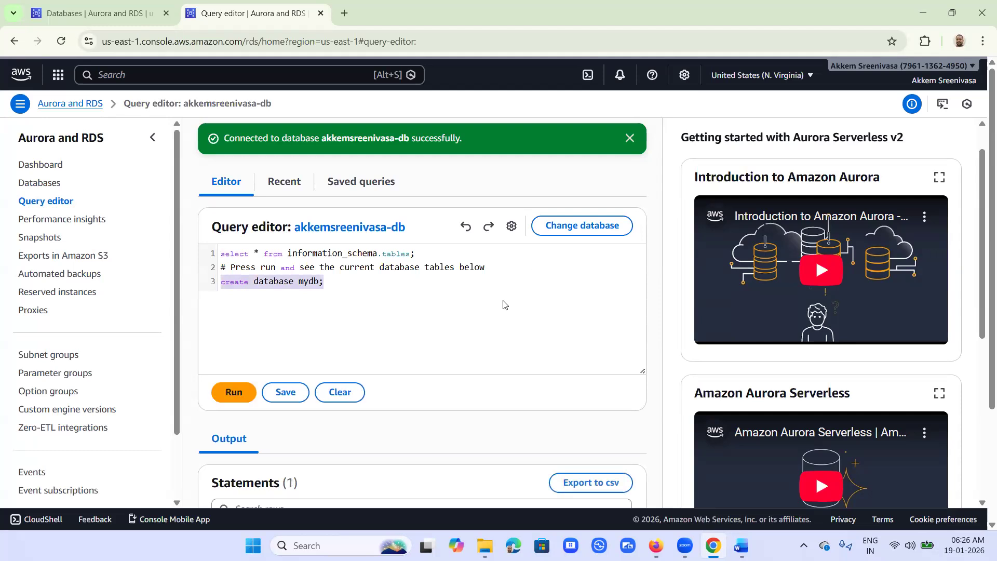
Step: Add and run 'use mydb;' below the create statement
click(352, 286)
key(Return)
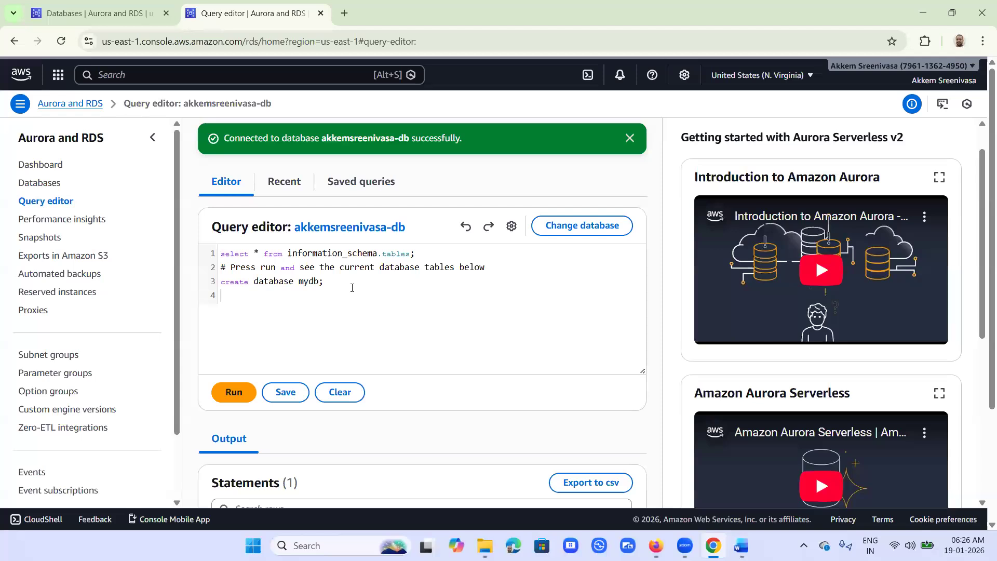
text(use mydb;)
key(shift+Left)
key(shift+Left)
key(shift+Left)
key(shift+Left)
key(shift+Left)
key(shift+Left)
key(shift+Left)
key(shift+Left)
key(shift+Left)
key(shift+Left)
key(shift+Right)
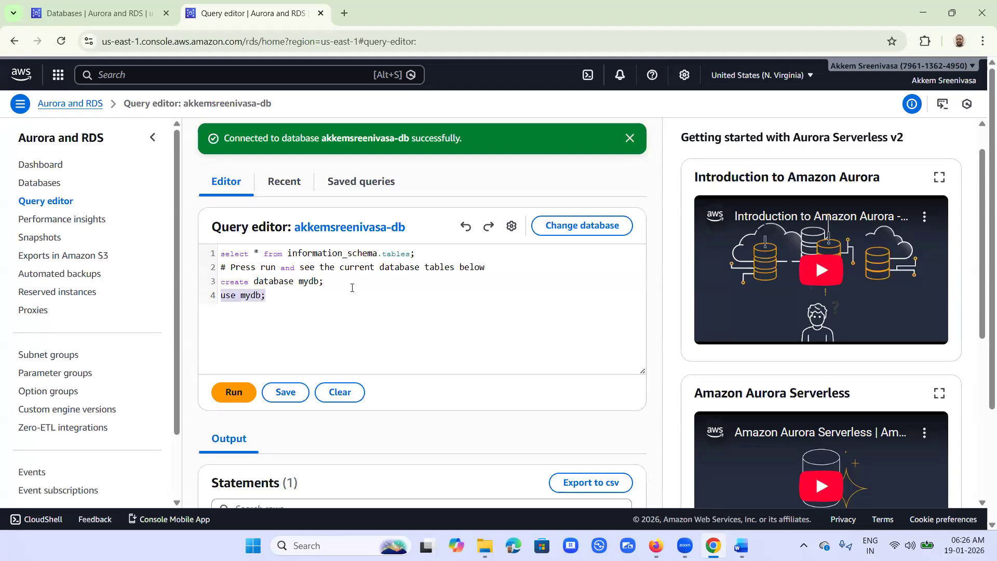
key(ctrl+Return)
Step: Add and run 'show tables;', which returns error 1046 (no database selected)
key(Right)
key(Return)
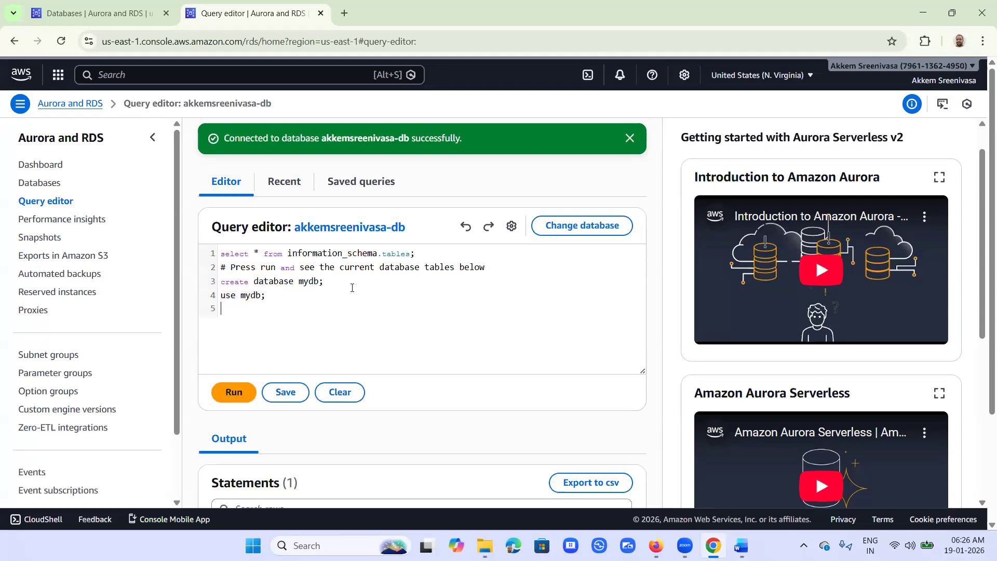
text(show tables;)
key(shift+Left)
key(shift+Left)
key(shift+Left)
key(shift+Left)
key(shift+Left)
key(shift+Left)
key(shift+Left)
key(shift+Left)
key(shift+Left)
key(shift+Left)
key(shift+Left)
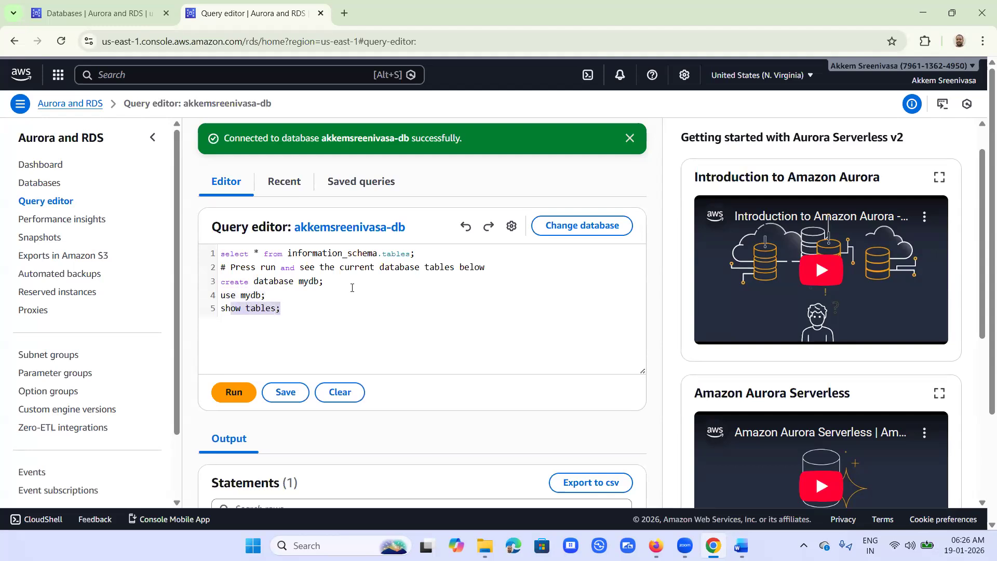
key(shift+Left)
key(ctrl+Return)
scroll(391, 311, down, 3)
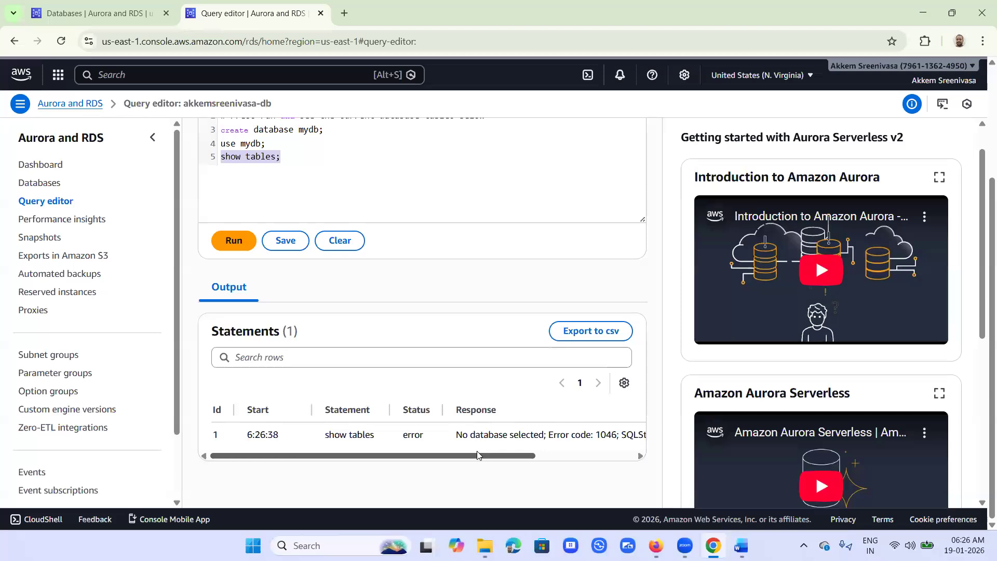
scroll(497, 341, up, 3)
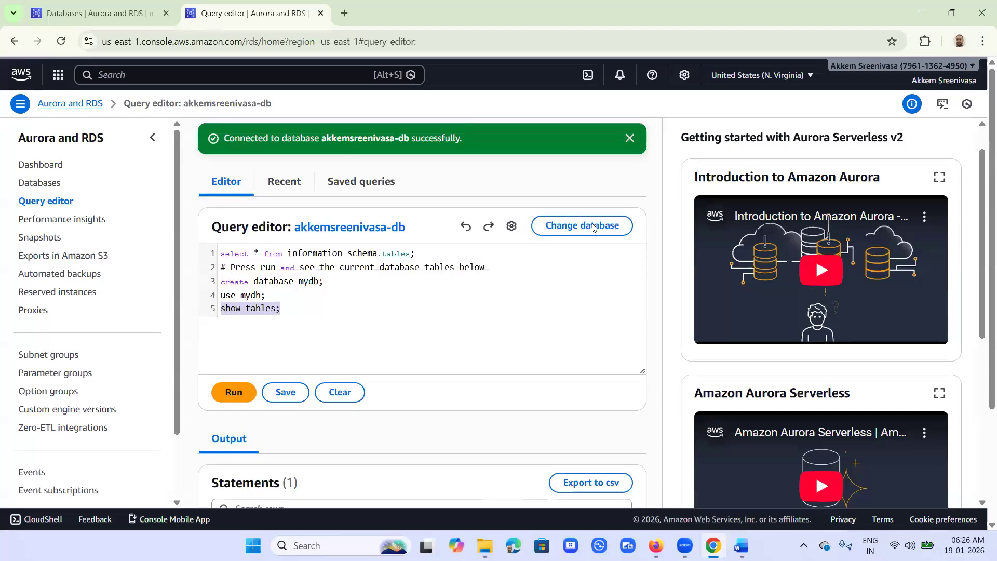
Step: Reconnect the query editor as admin with mydb as the database name
click(594, 228)
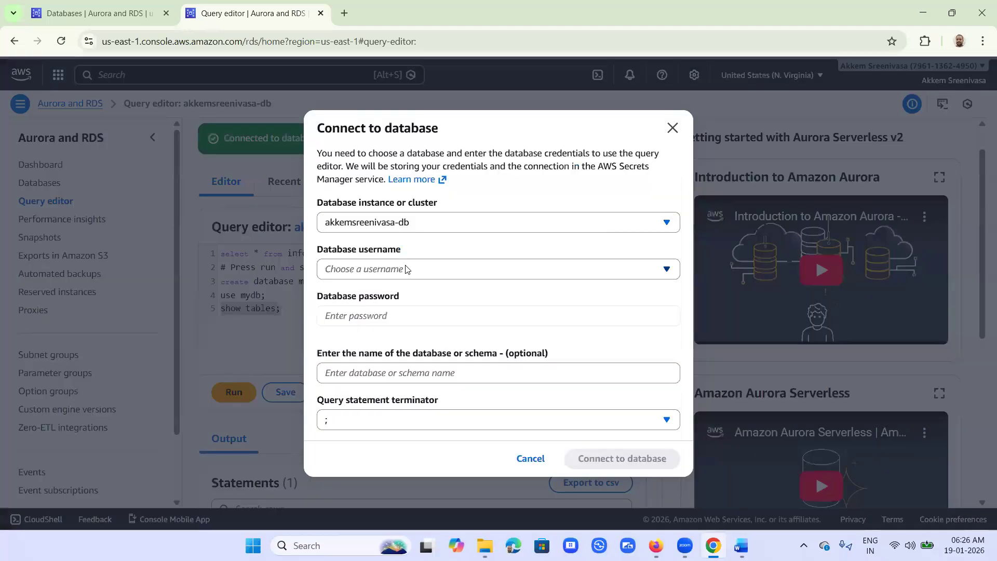
click(407, 269)
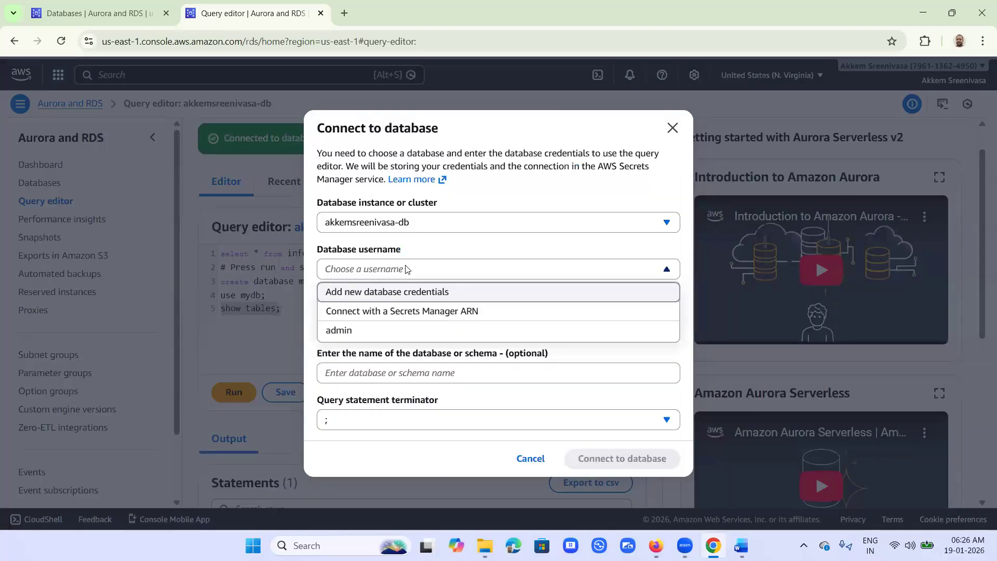
click(358, 330)
click(445, 390)
text(mydb)
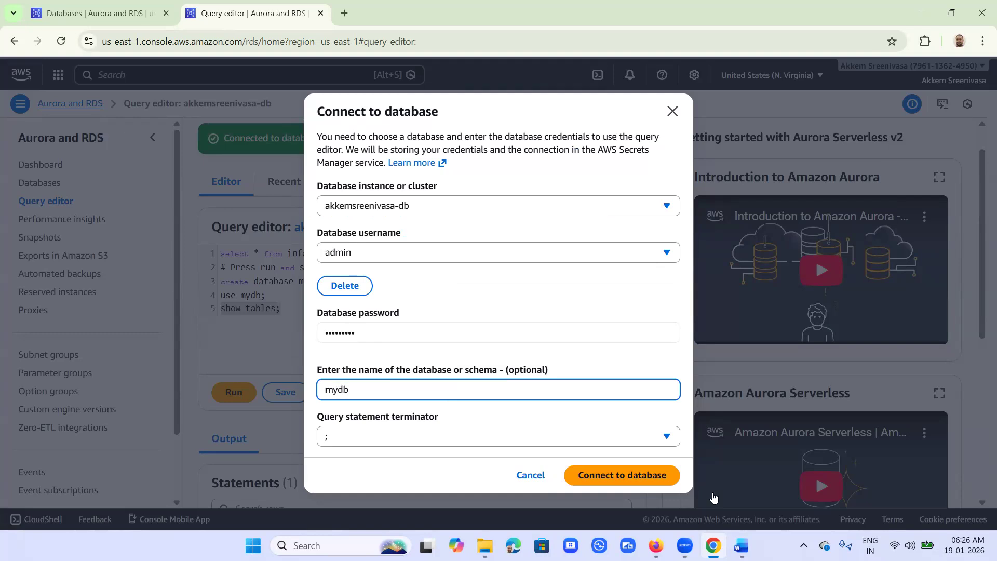
click(595, 478)
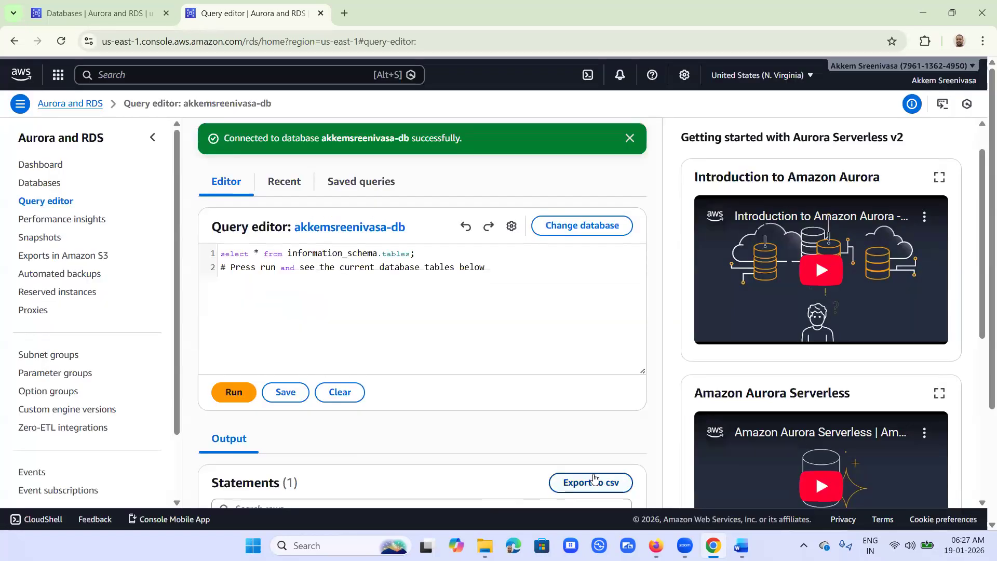
Step: Run 'show tables;' against mydb, get an empty Tables_in_mydb result, and dismiss the banner
click(520, 272)
key(Return)
key(Return)
text(show)
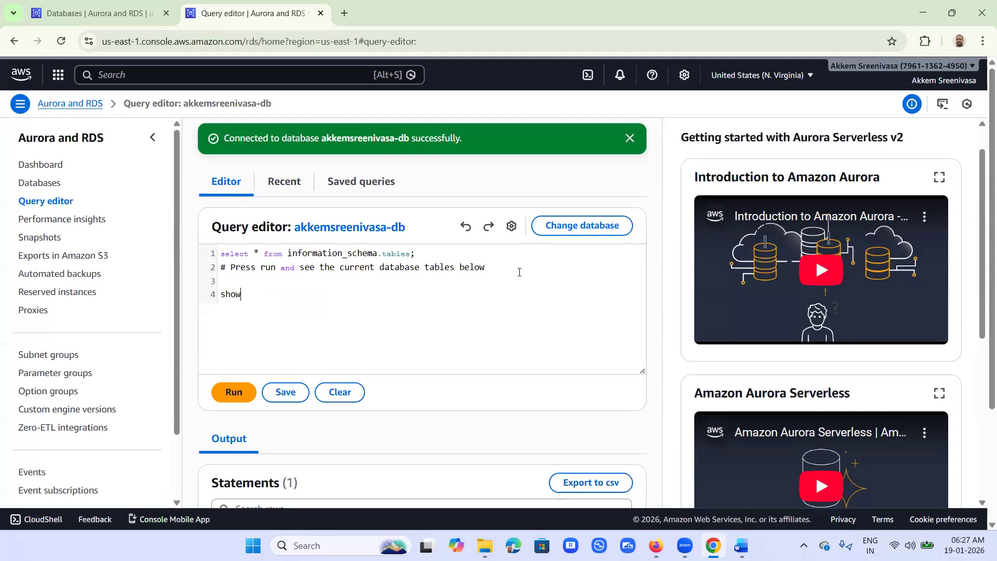
text( tables;)
key(shift+Left)
key(shift+Left)
key(shift+Left)
key(shift+Left)
key(shift+Left)
key(shift+Left)
key(shift+Left)
key(shift+Left)
key(shift+Left)
key(shift+Left)
key(shift+Left)
key(shift+Left)
key(ctrl+Return)
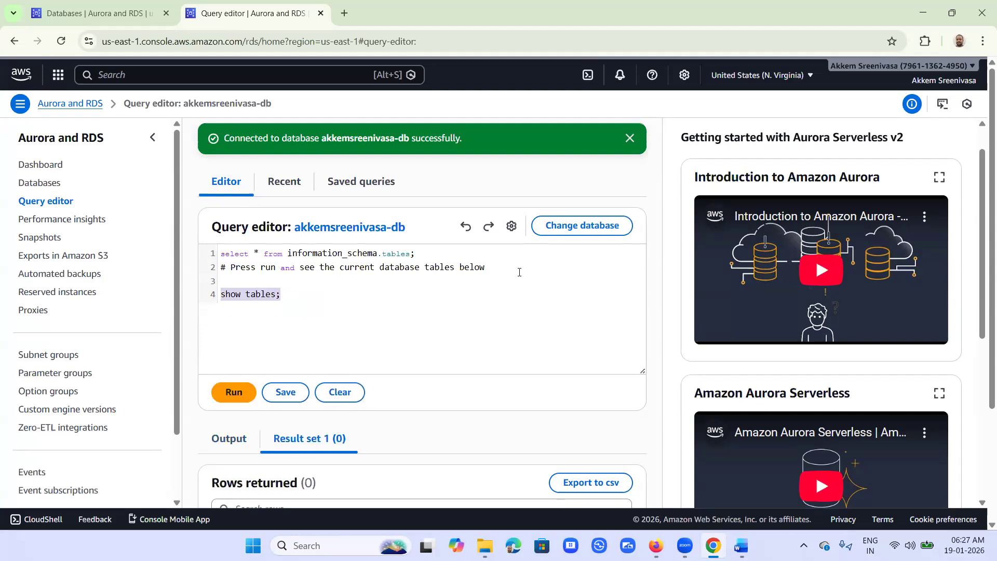
scroll(605, 366, down, 3)
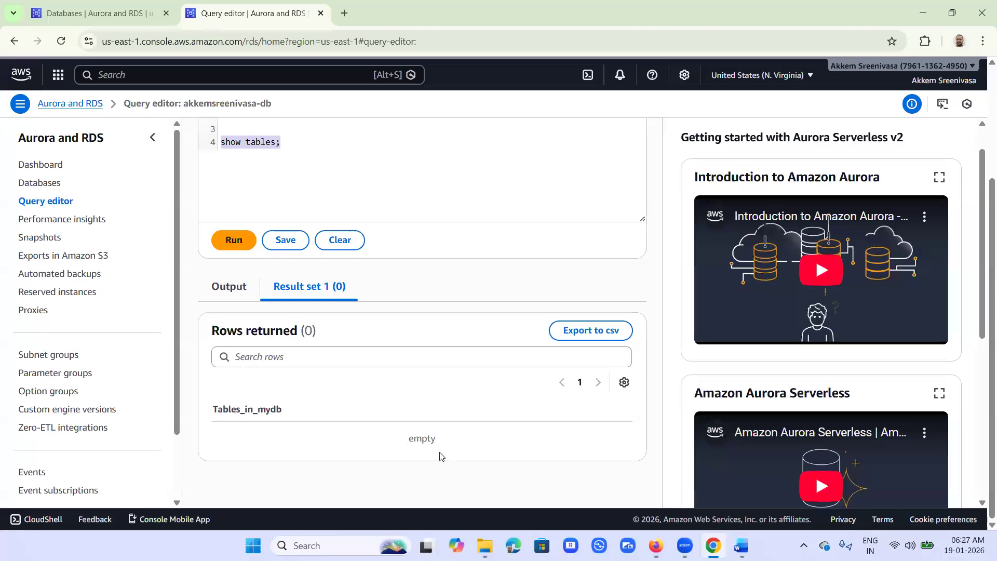
scroll(364, 311, up, 3)
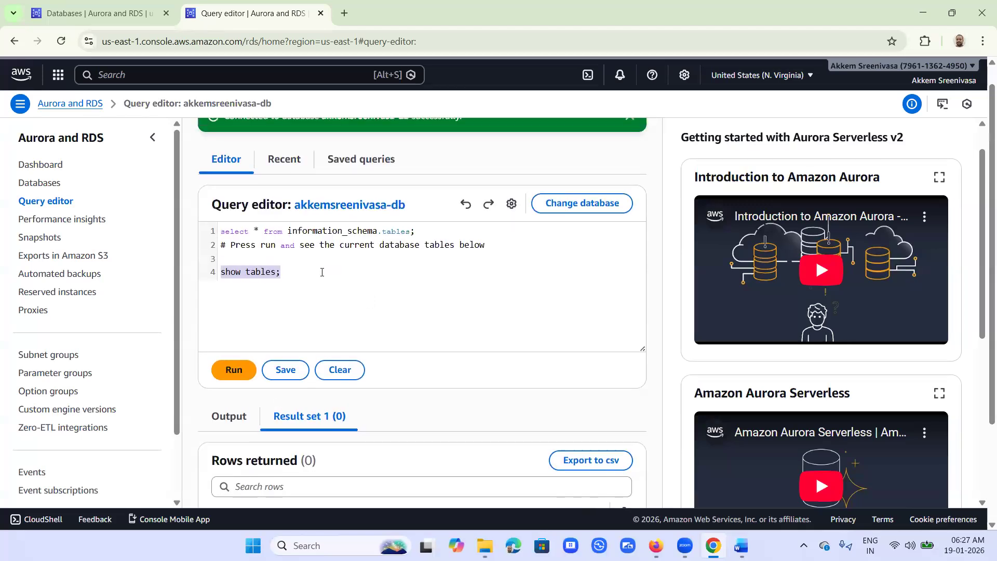
drag(318, 275, 189, 263)
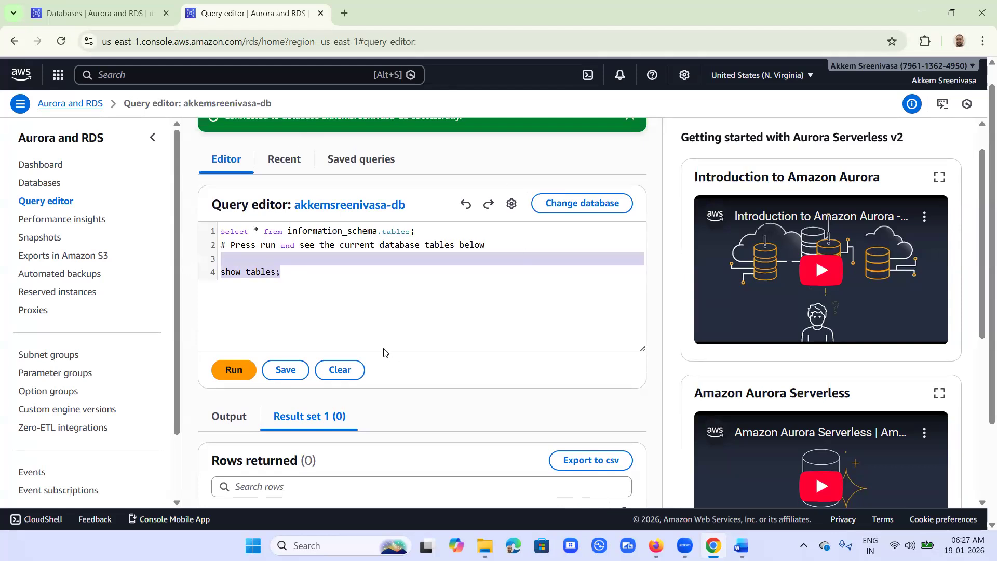
scroll(385, 353, up, 1)
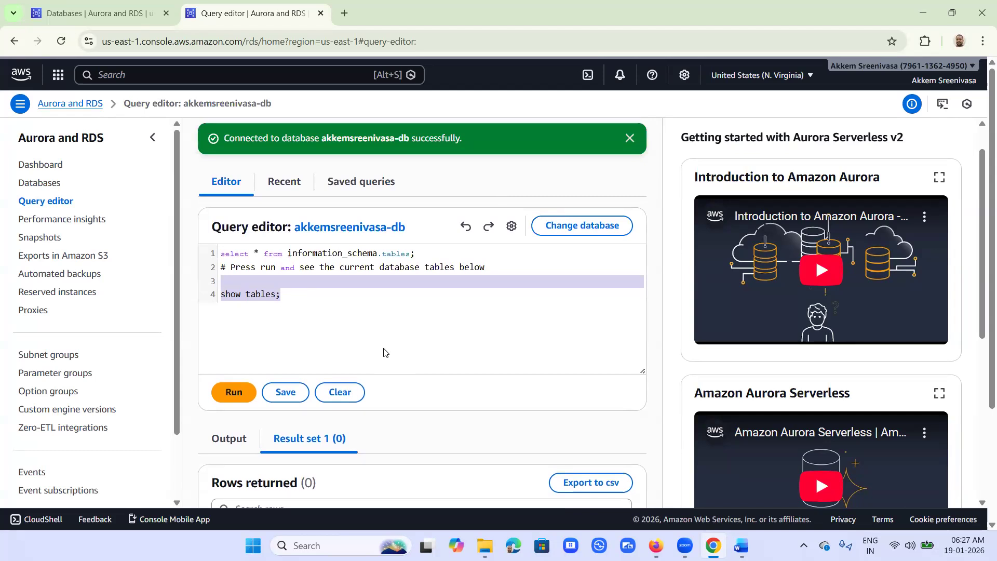
click(630, 138)
Step: Switch to the Word course notes and find the 'Connect AWS RDS using Query Editor' section
click(741, 545)
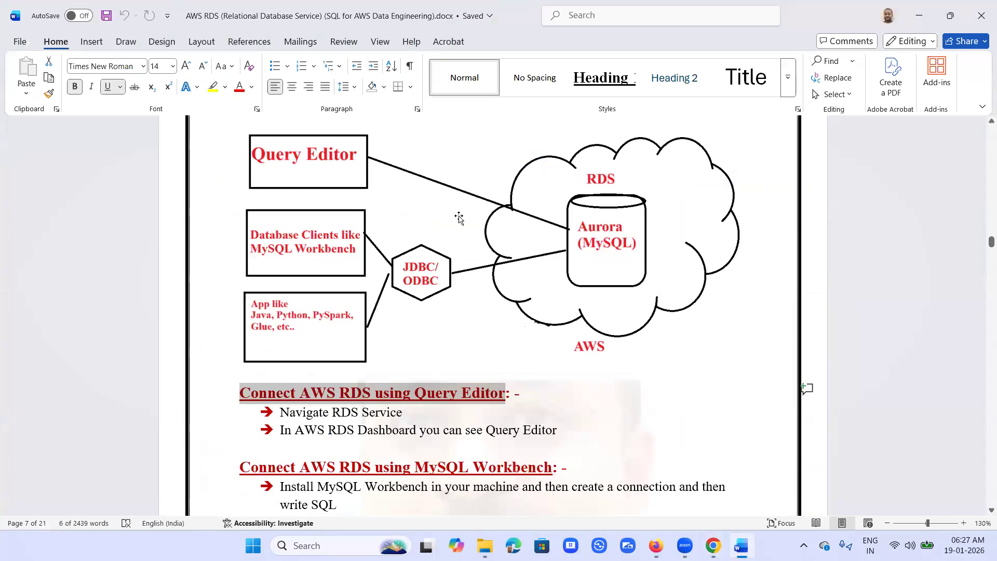
scroll(530, 376, down, 5)
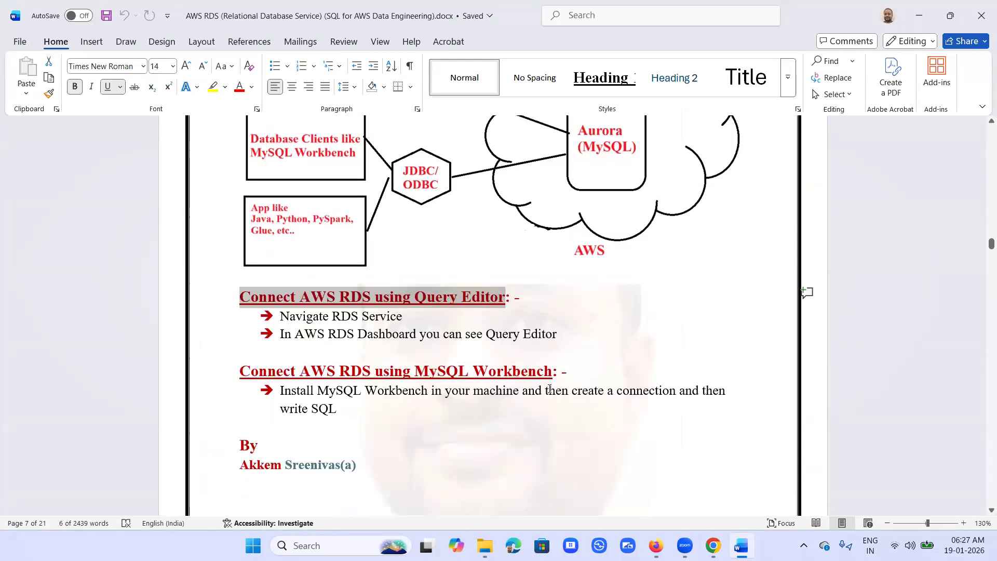
scroll(549, 388, up, 3)
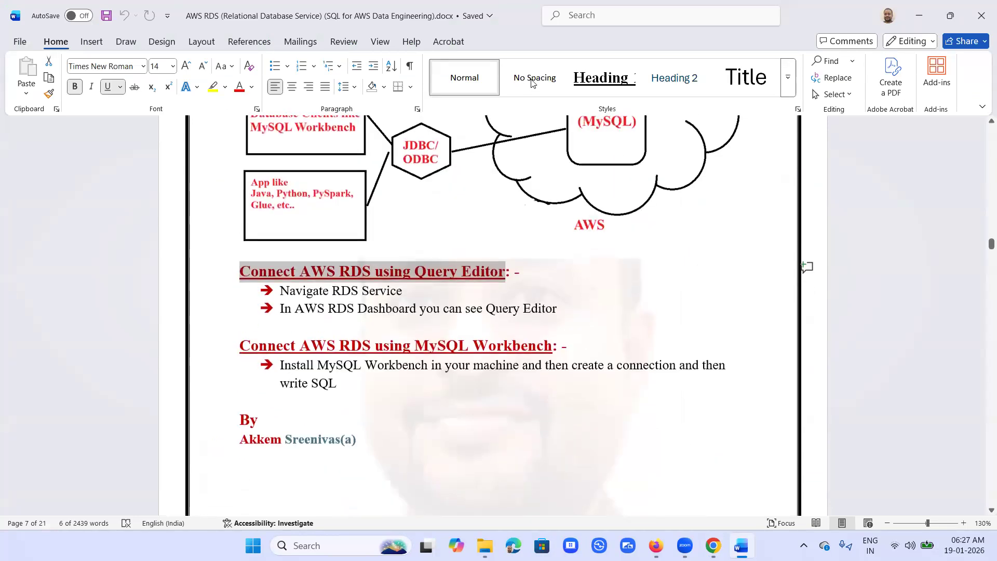